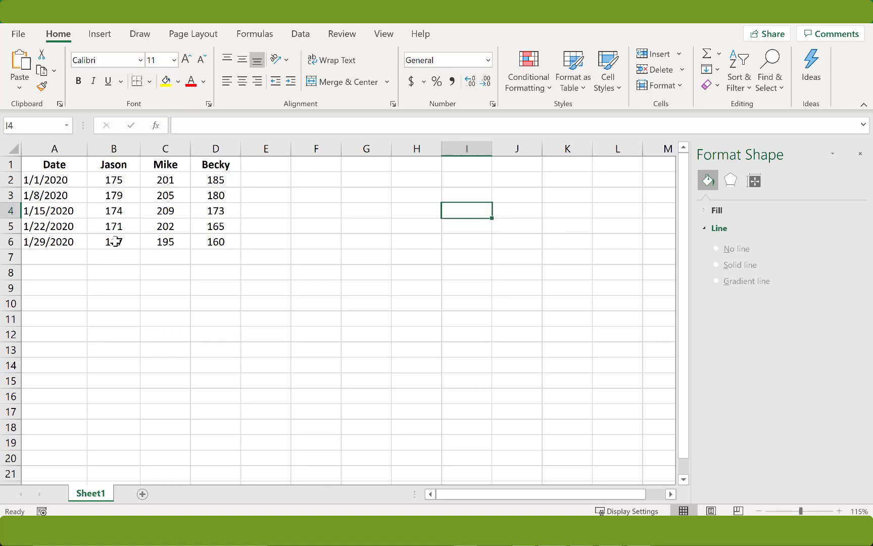
Insert a Line with Markers chart from the weight table in A1:D6.
click(47, 169)
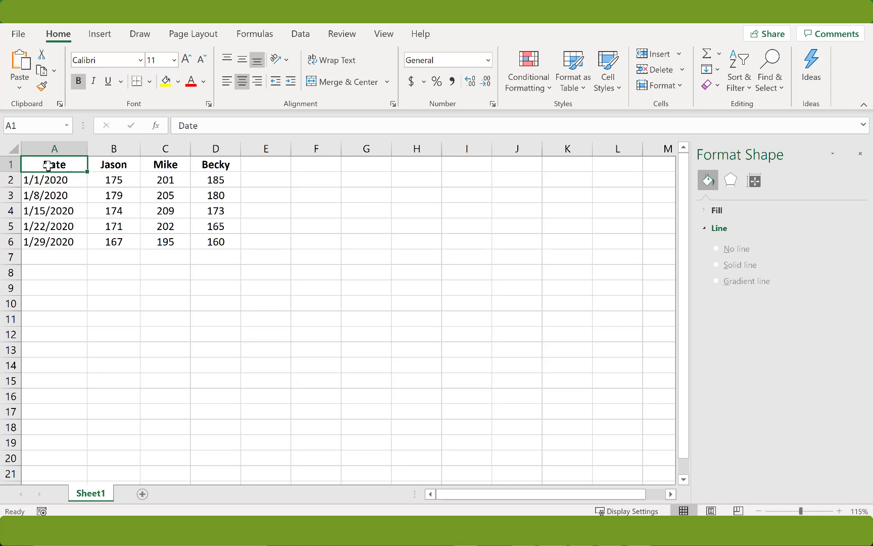
drag(47, 165, 205, 241)
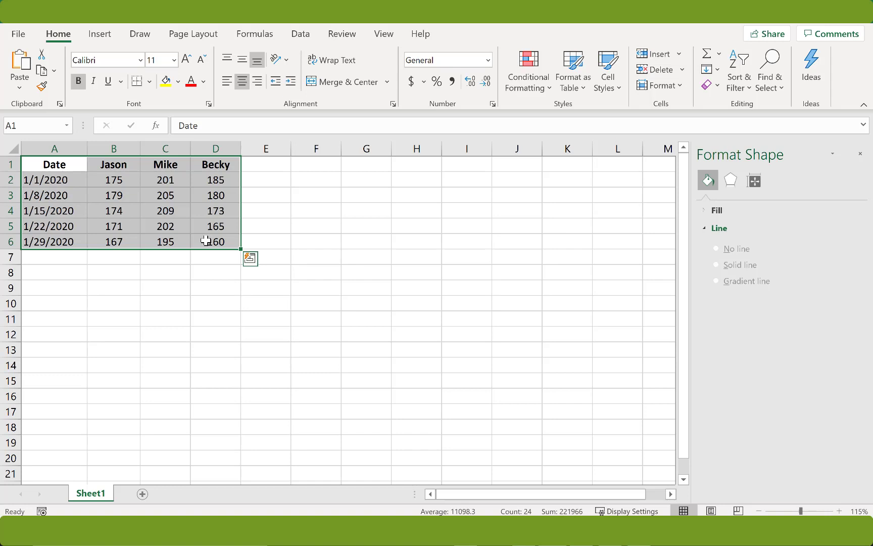
click(100, 34)
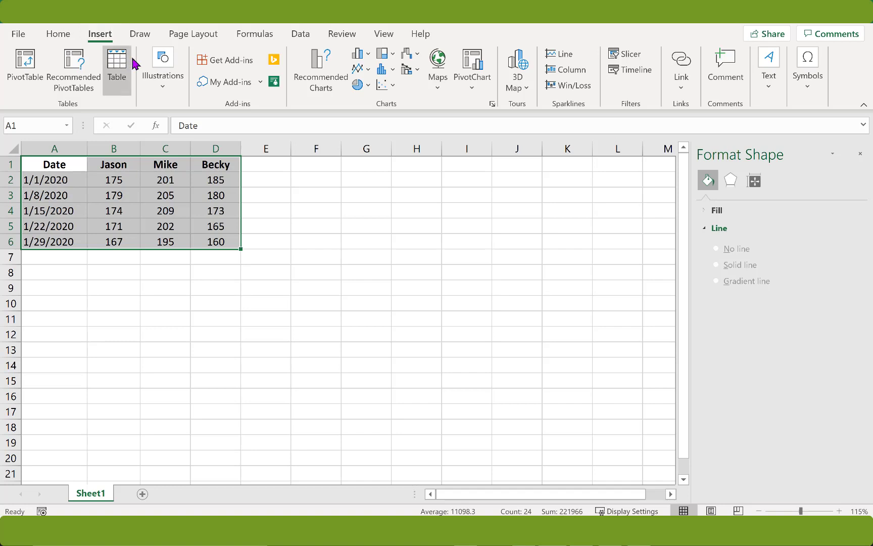
click(368, 72)
click(496, 120)
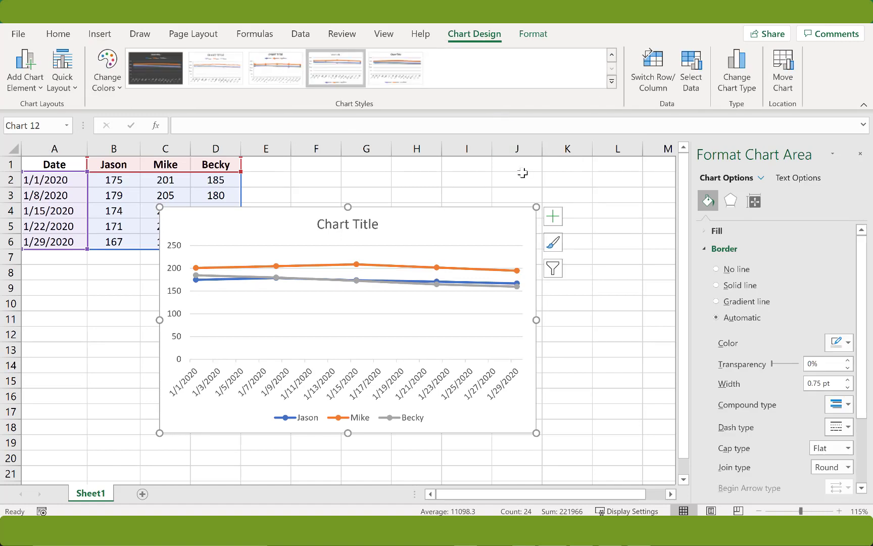
Replace the 'Chart Title' placeholder with 'Weight Loss Chart'.
click(358, 223)
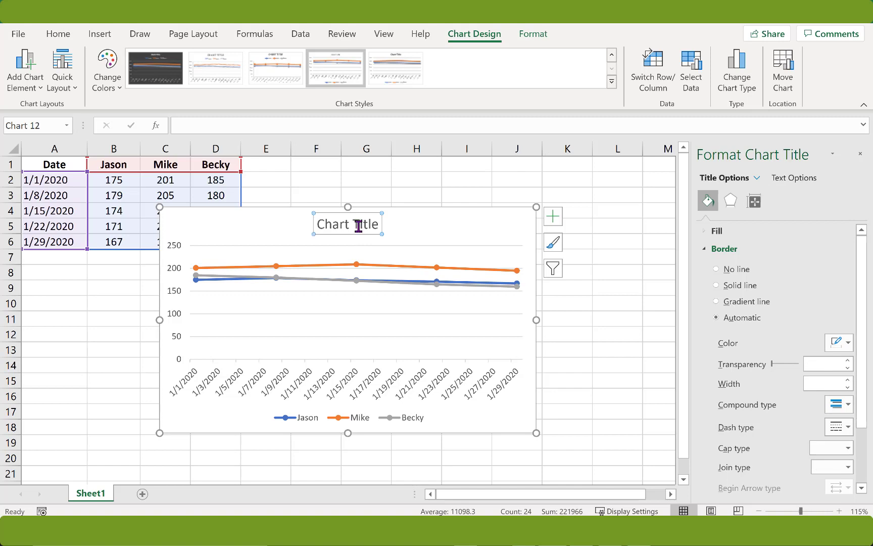
double_click(358, 223)
key(BackSpace)
key(BackSpace)
key(BackSpace)
key(BackSpace)
key(BackSpace)
key(BackSpace)
key(BackSpace)
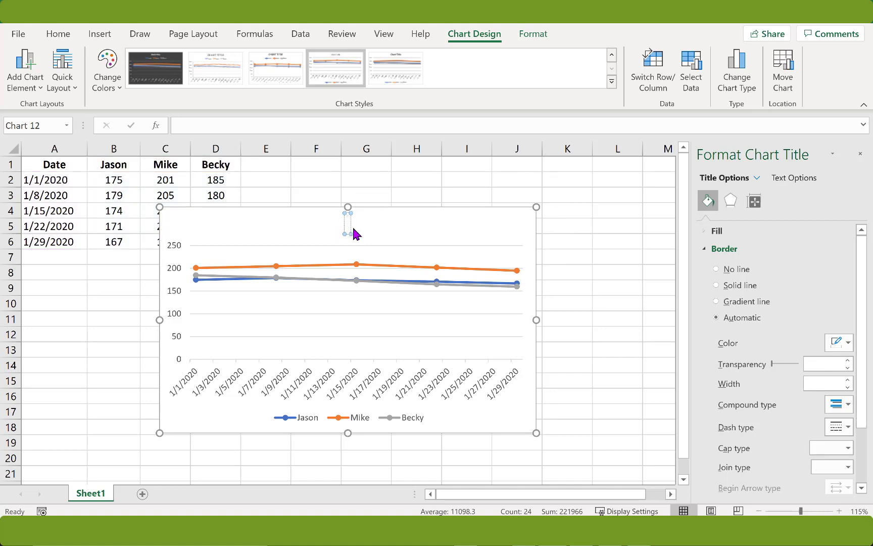
text(Weight Loss Chart)
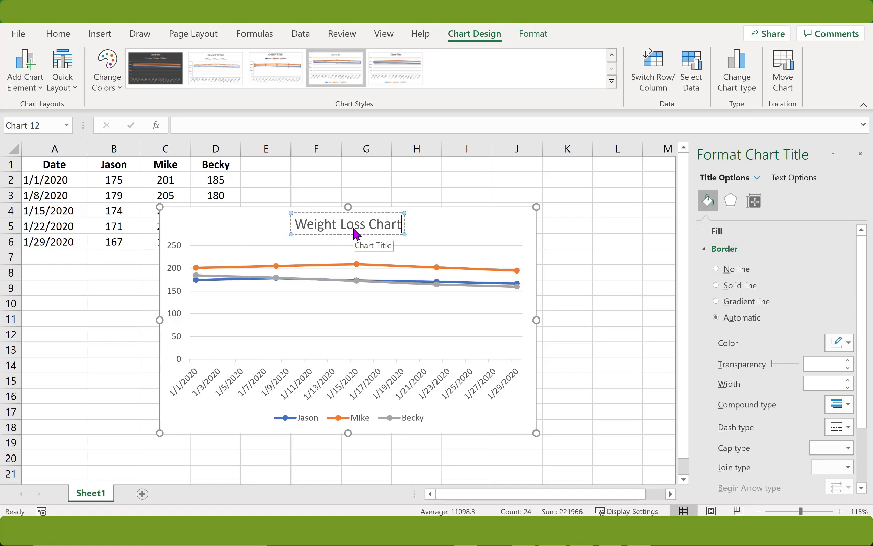
click(518, 216)
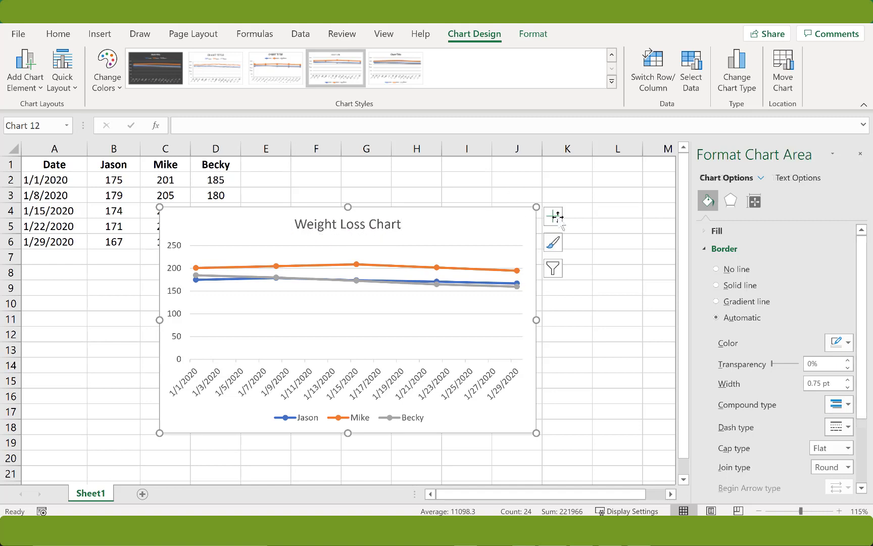
Turn on Data Labels for all three weight lines from Chart Elements.
click(553, 218)
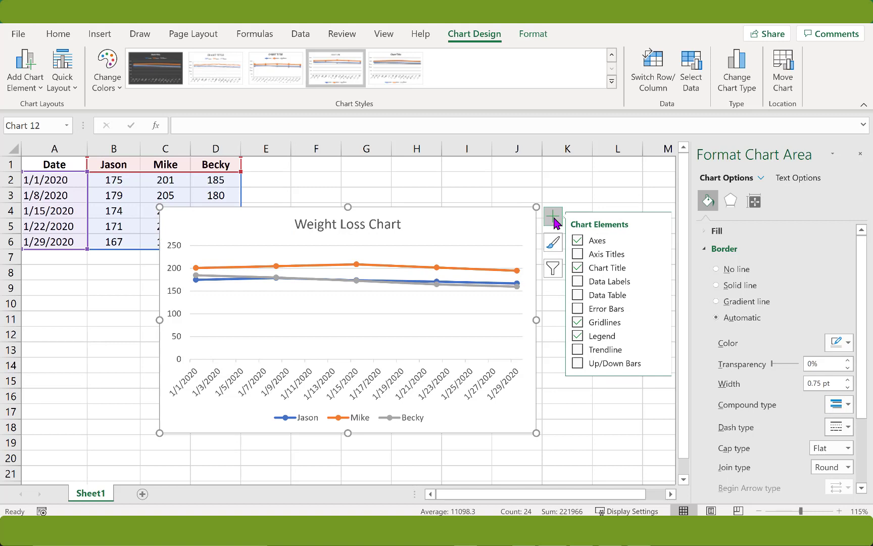
click(578, 282)
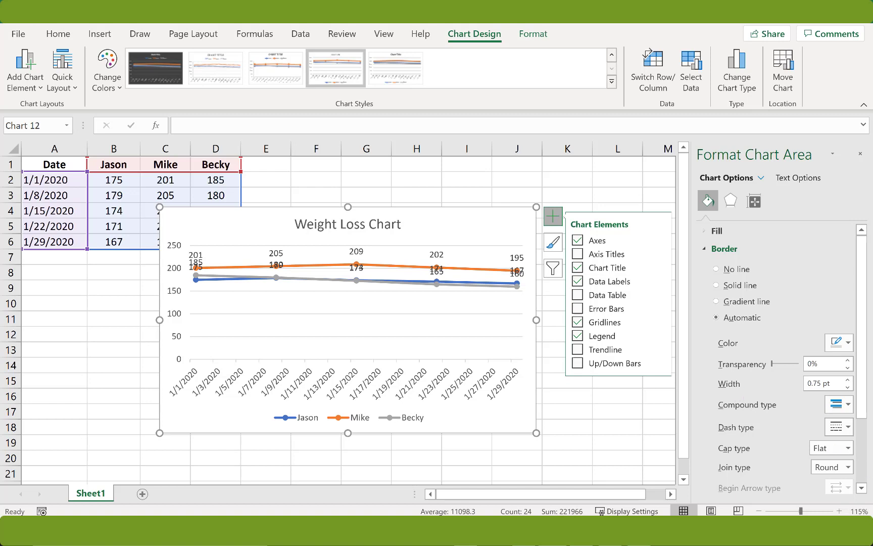
key(Escape)
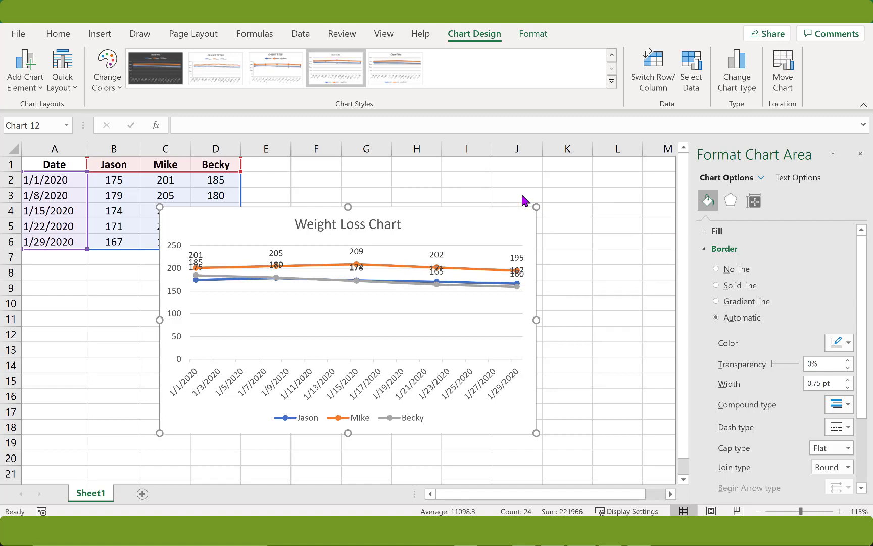
click(553, 216)
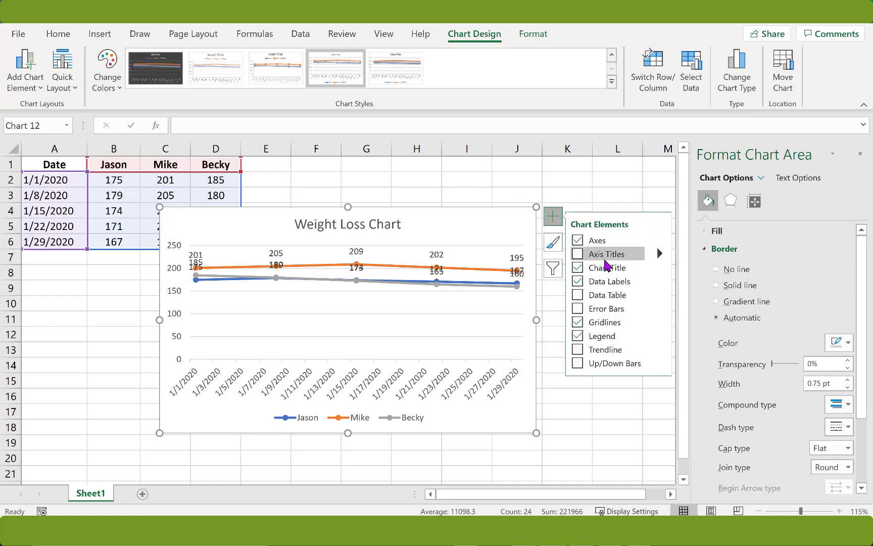
click(658, 278)
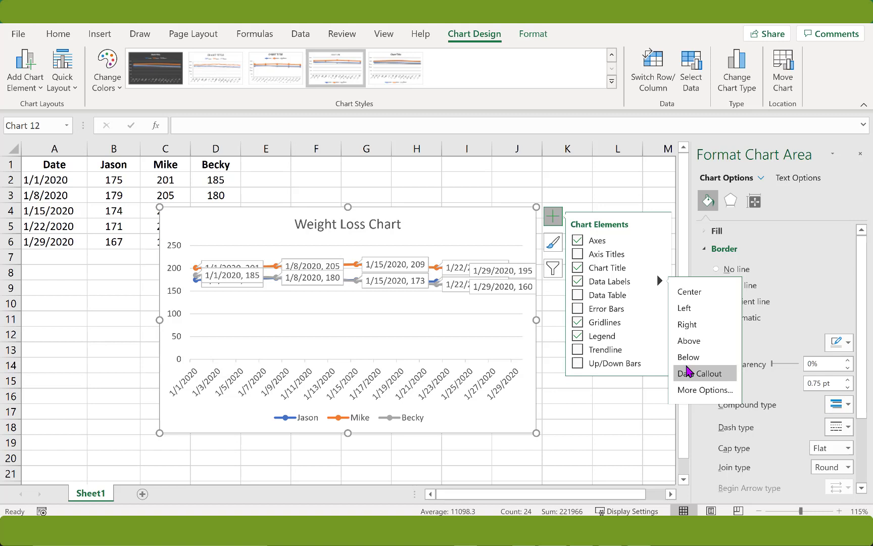
click(475, 322)
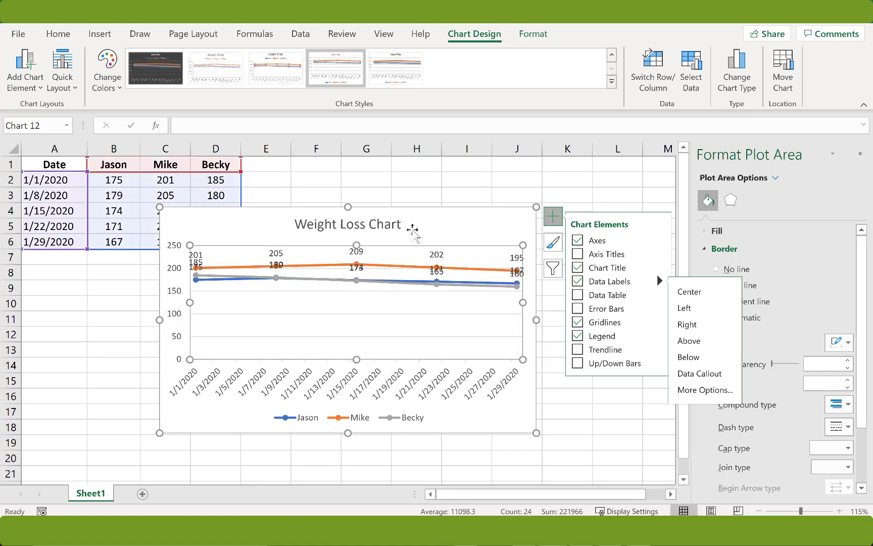
click(412, 230)
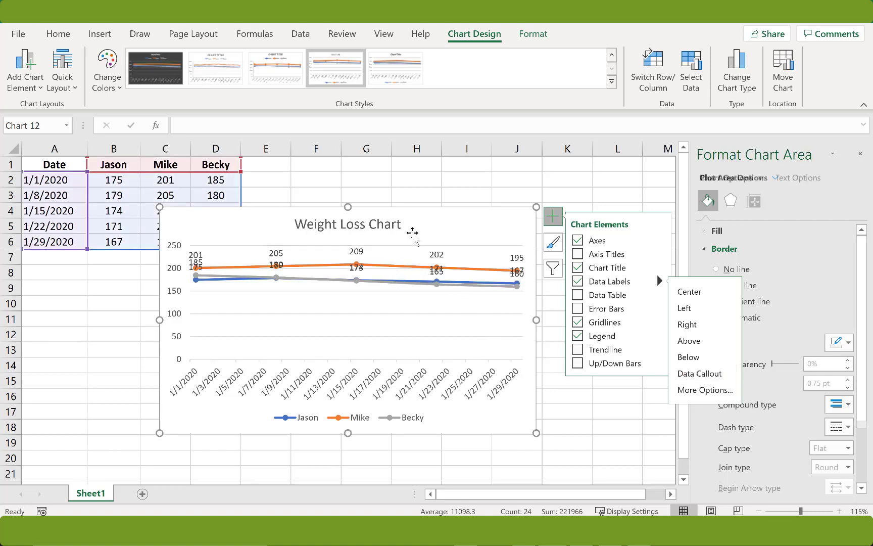
click(553, 217)
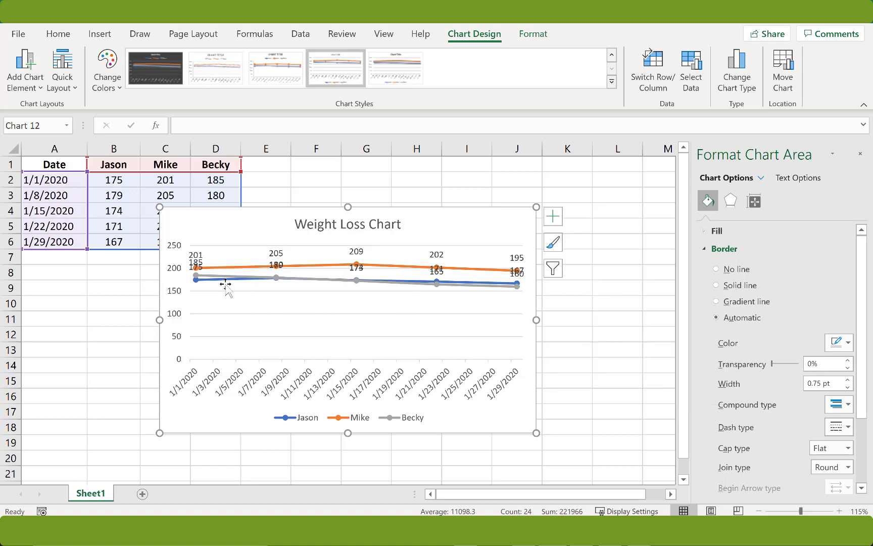
Position Jason's data labels Below his line's points.
mouse_move(222, 288)
click(201, 281)
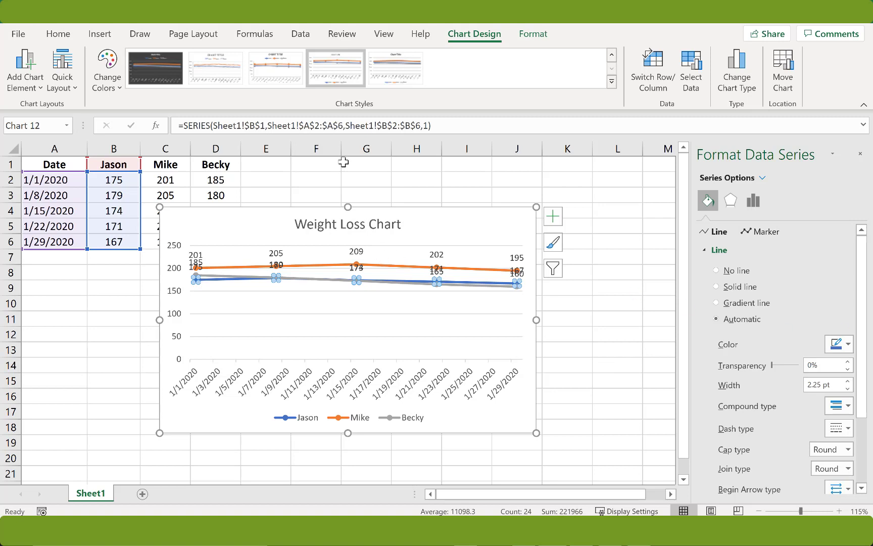
click(554, 217)
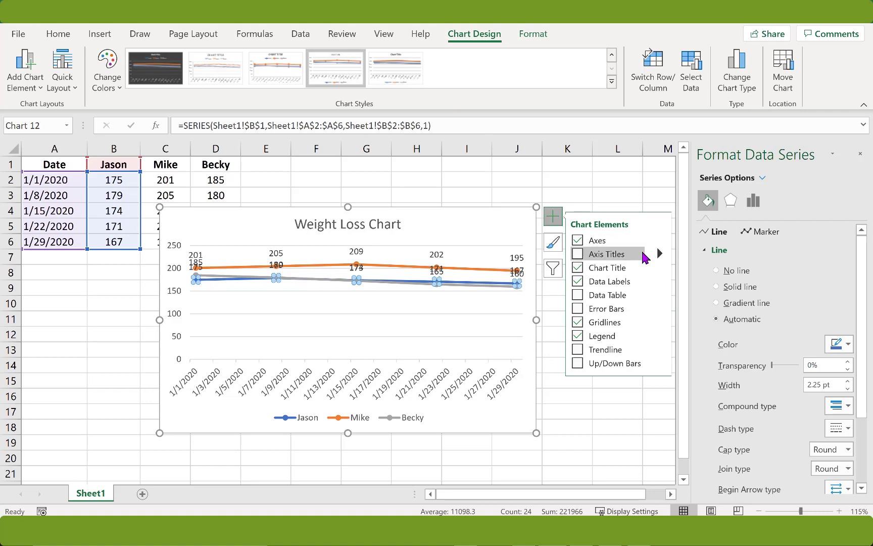
mouse_move(660, 279)
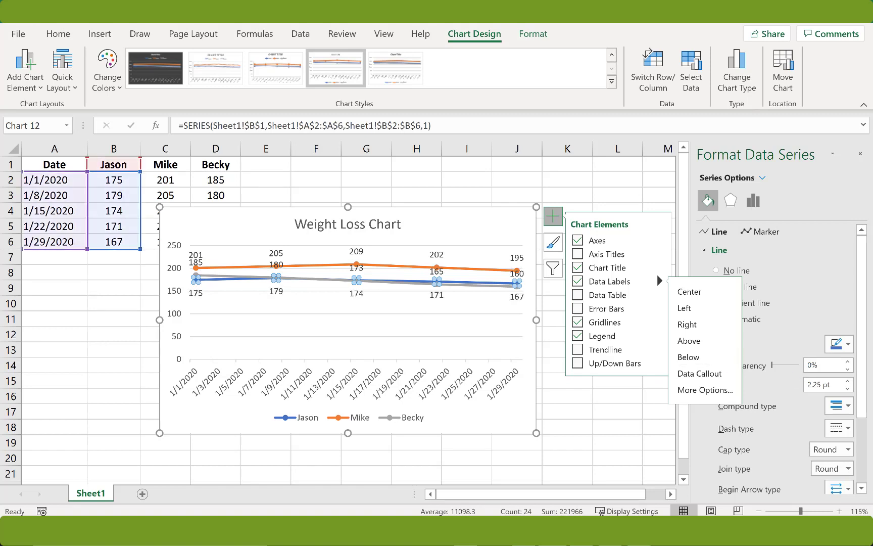
key(Escape)
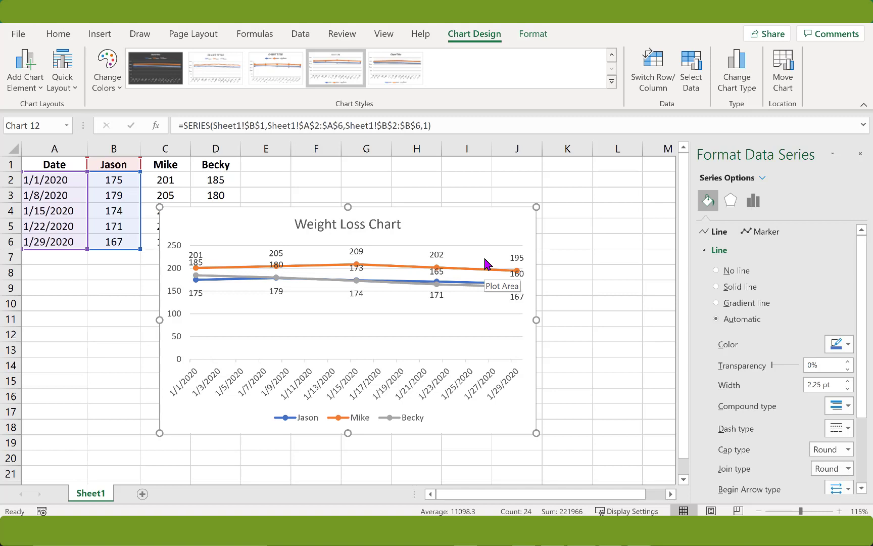
Change Jason's data label shape to the outlined box (first shape, second row).
click(358, 292)
click(357, 292)
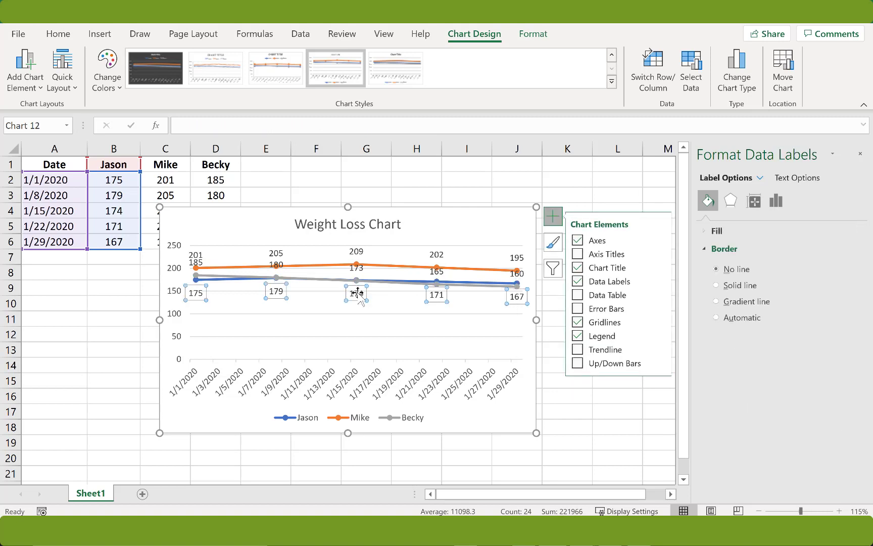
right_click(358, 295)
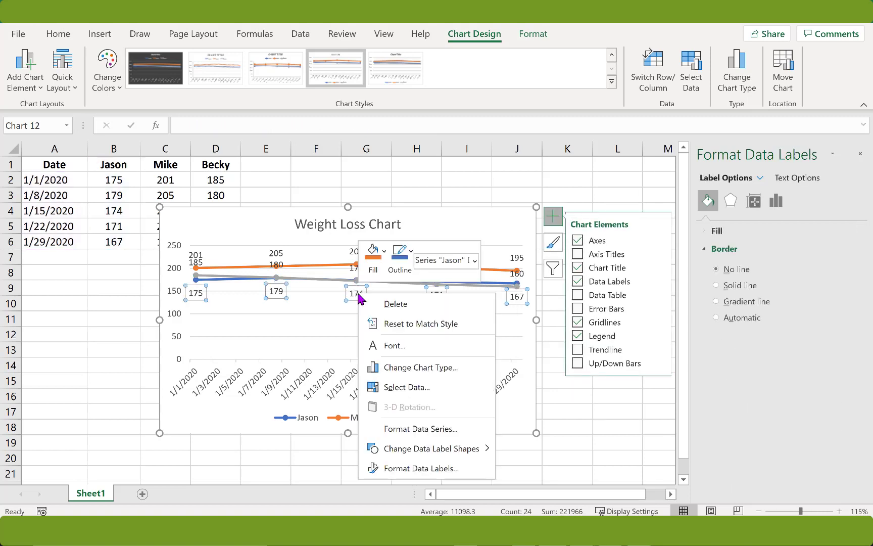
mouse_move(473, 449)
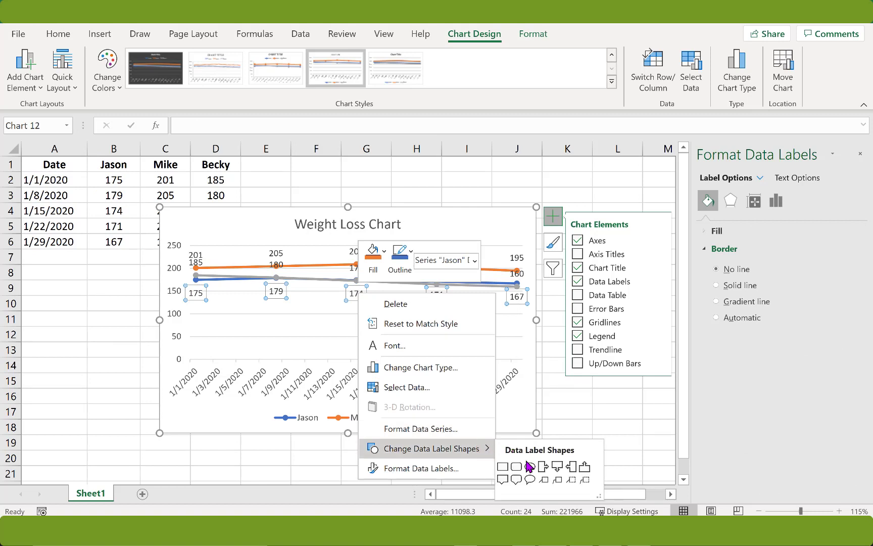
click(503, 479)
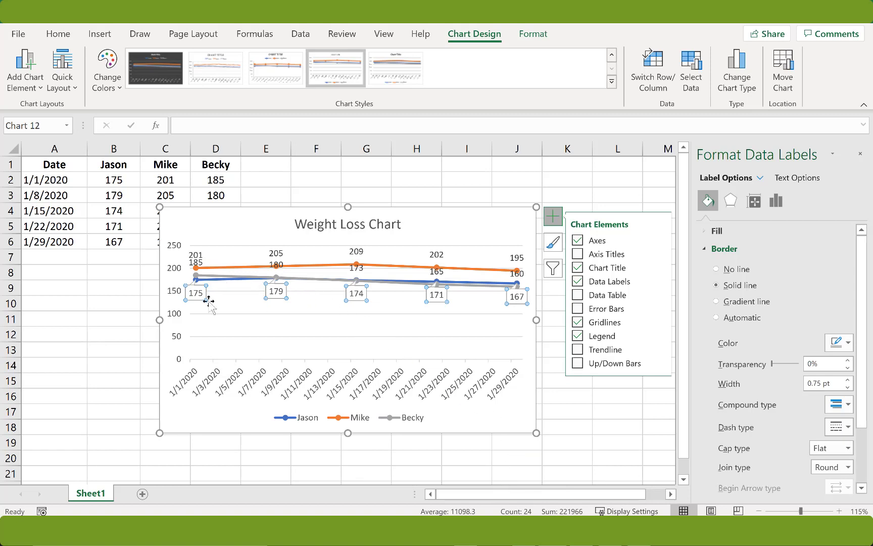
Apply the boxed callout label shape to Mike's and Becky's data labels.
click(205, 276)
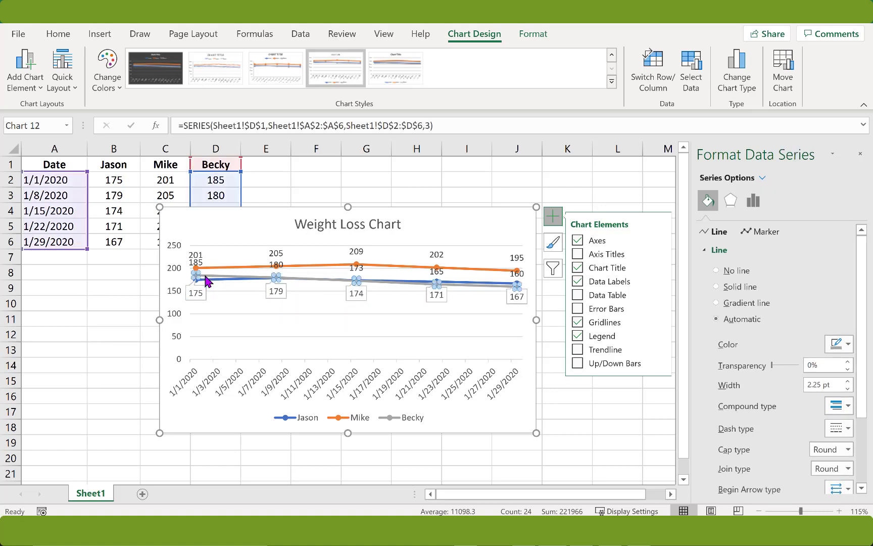
click(196, 254)
right_click(195, 255)
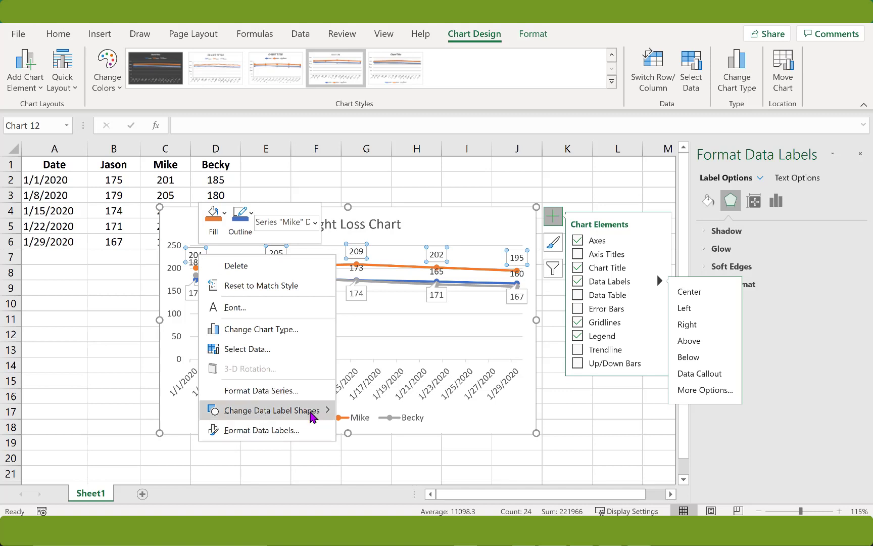
mouse_move(303, 410)
click(345, 443)
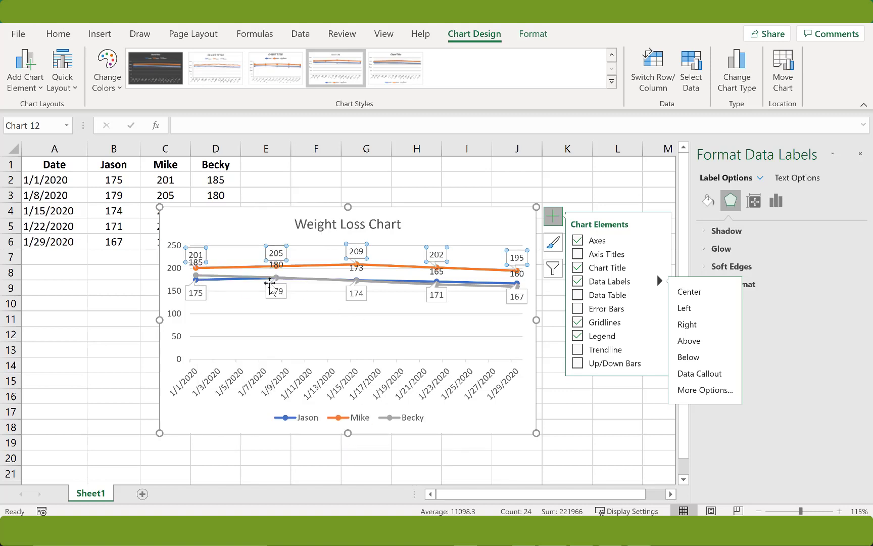
click(352, 267)
right_click(352, 267)
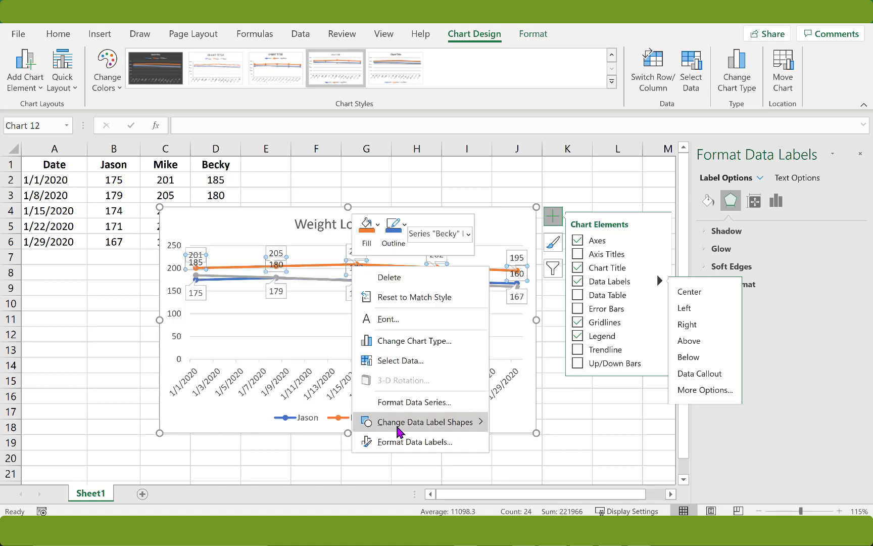
mouse_move(414, 421)
click(497, 454)
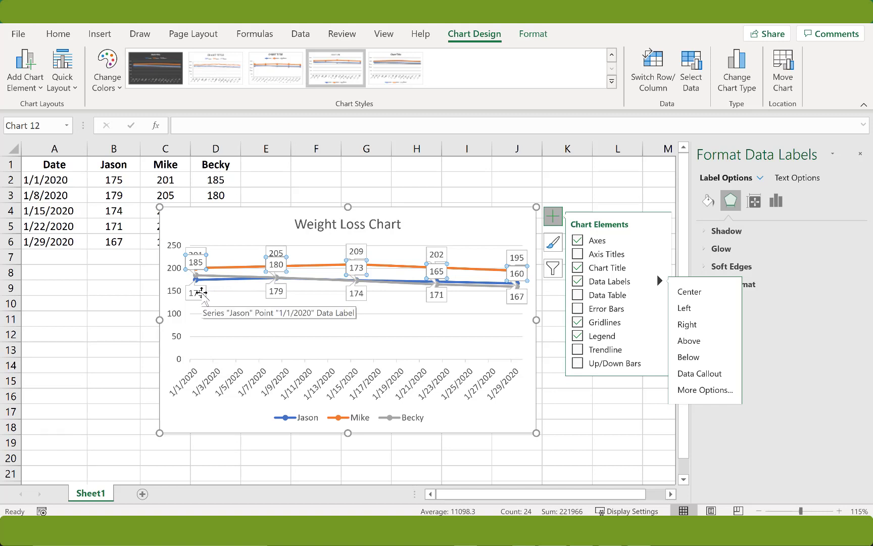
Enable Series Name in Format Data Labels for Jason's, Becky's and Mike's labels.
click(204, 303)
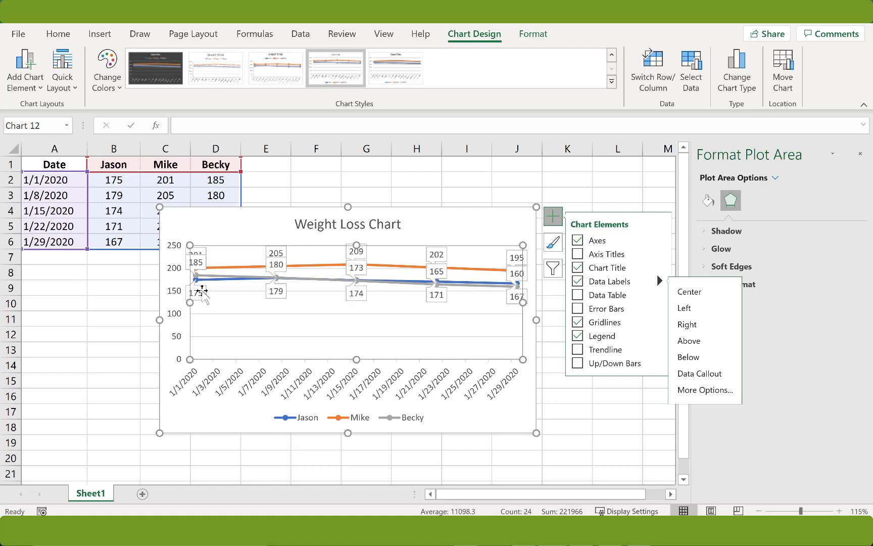
click(200, 295)
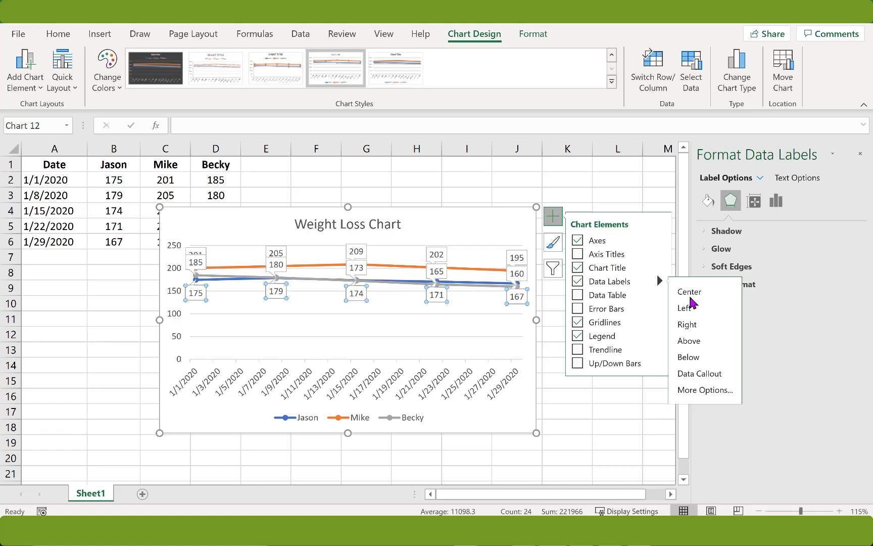
click(702, 389)
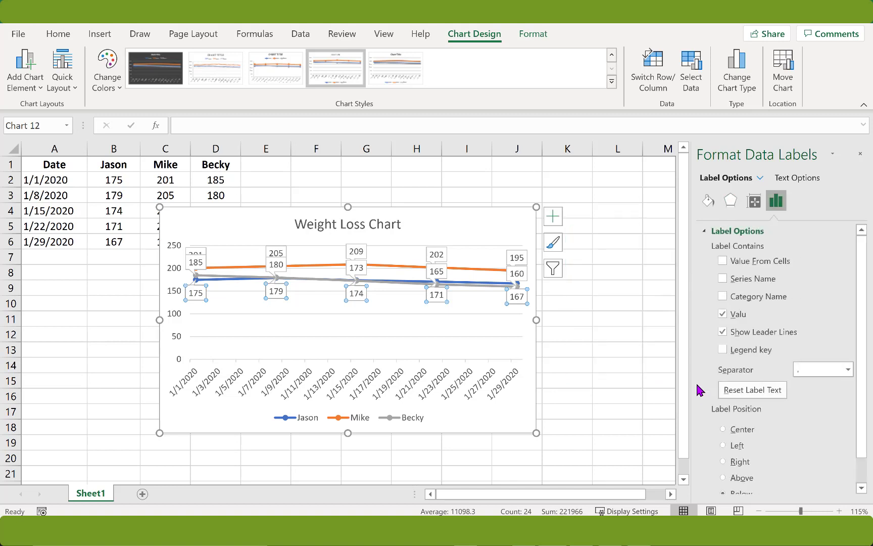
click(725, 280)
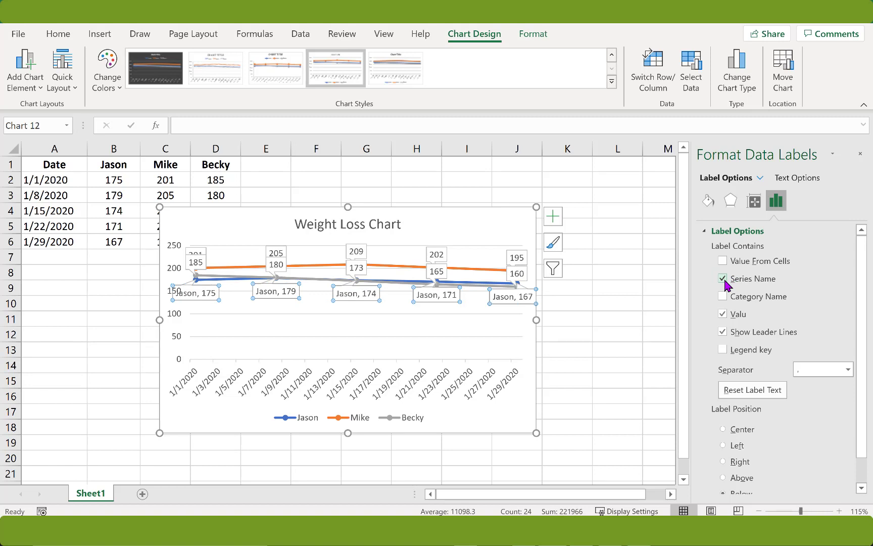
click(200, 263)
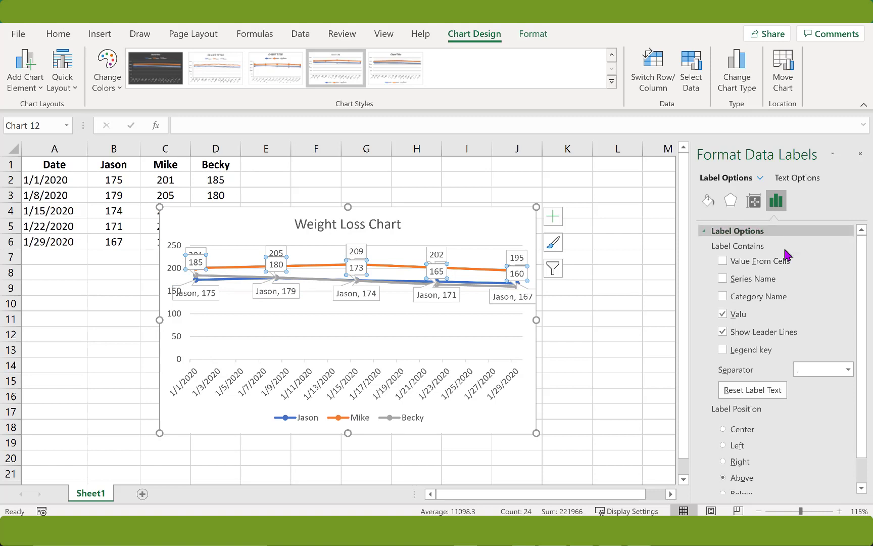
click(723, 279)
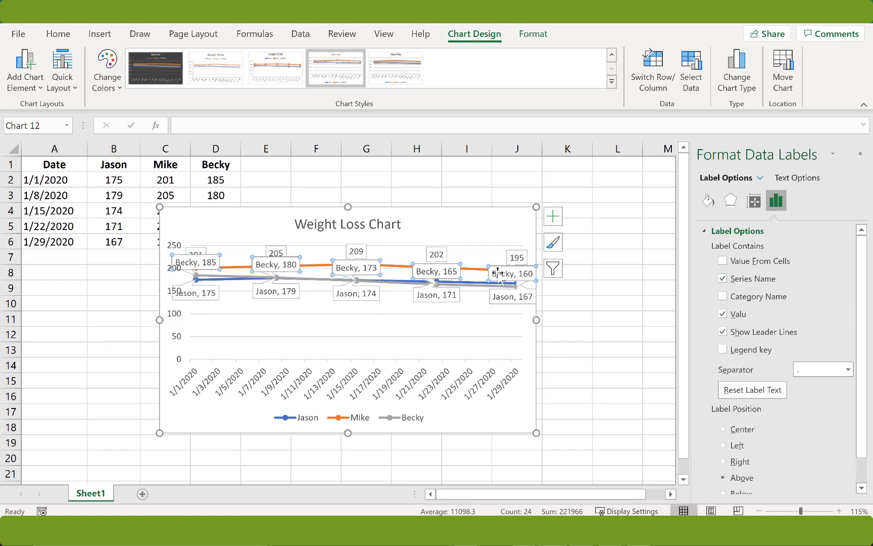
click(437, 255)
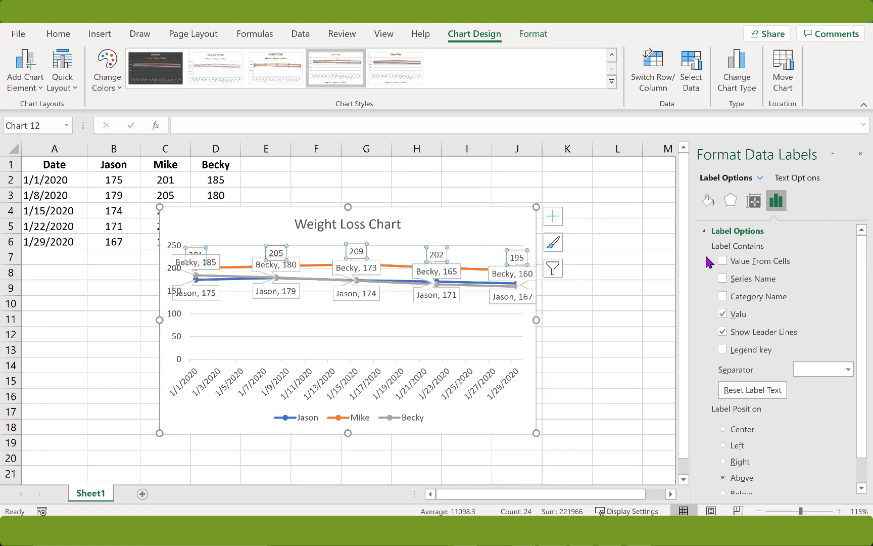
click(723, 279)
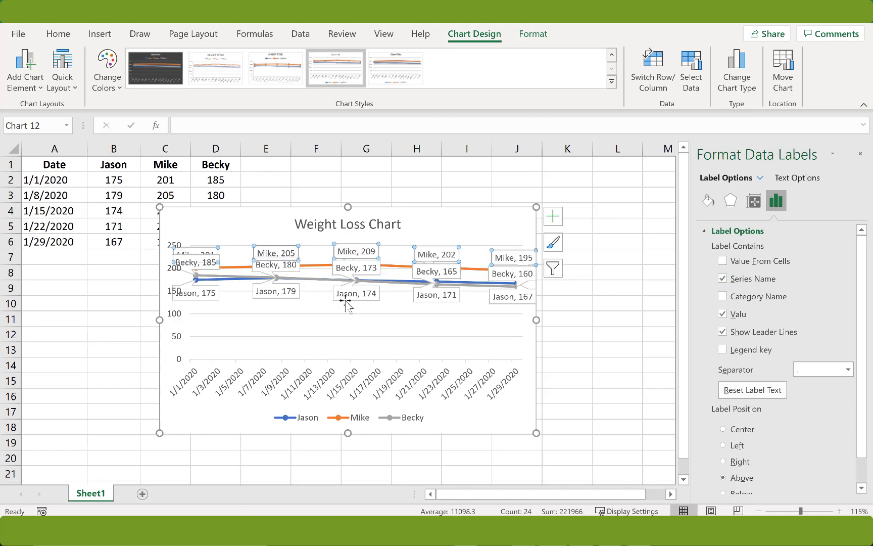
Lower the 'Jason, 175' label, lift 'Mike, 201' and shift 'Becky, 185' up and right.
click(203, 299)
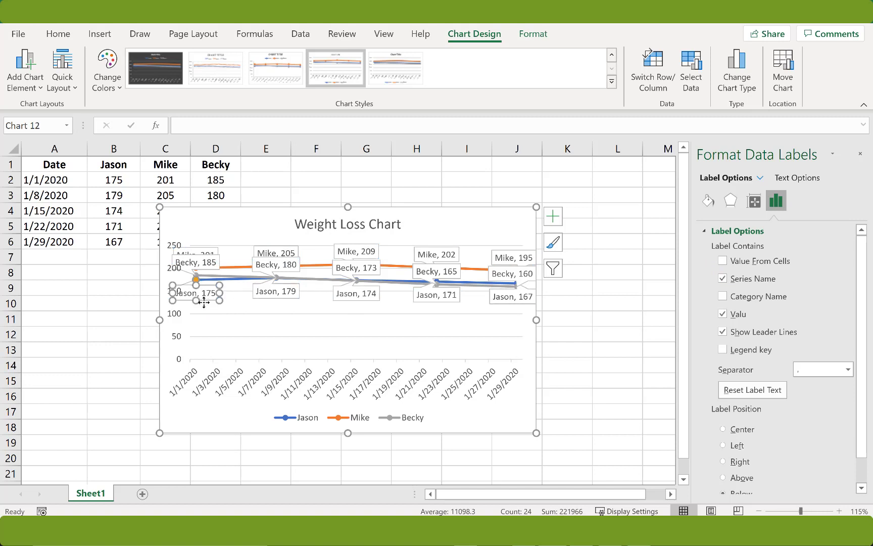
click(203, 299)
drag(217, 324, 217, 324)
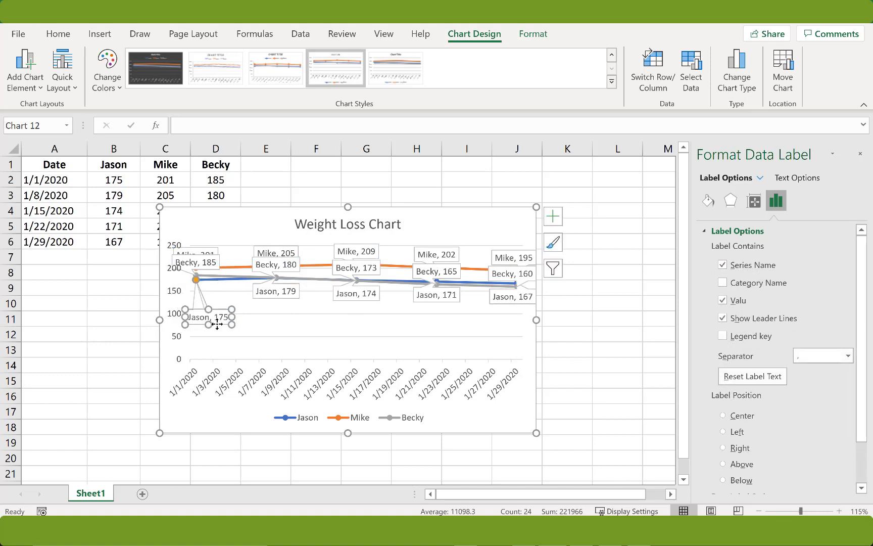
click(196, 249)
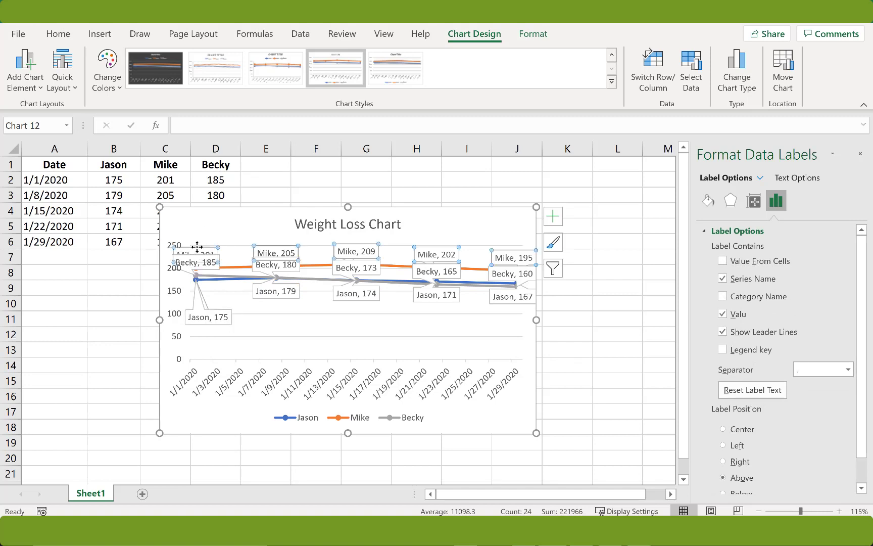
click(201, 250)
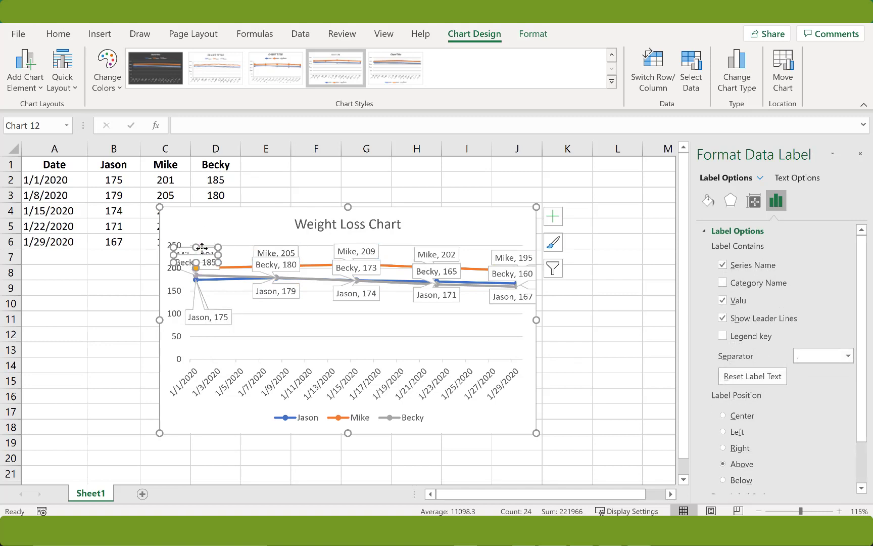
drag(212, 225, 212, 230)
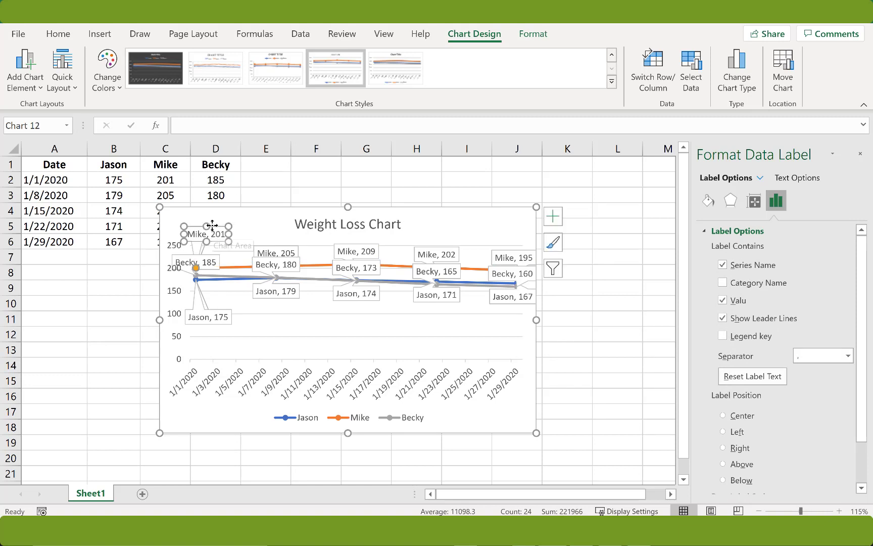
click(213, 258)
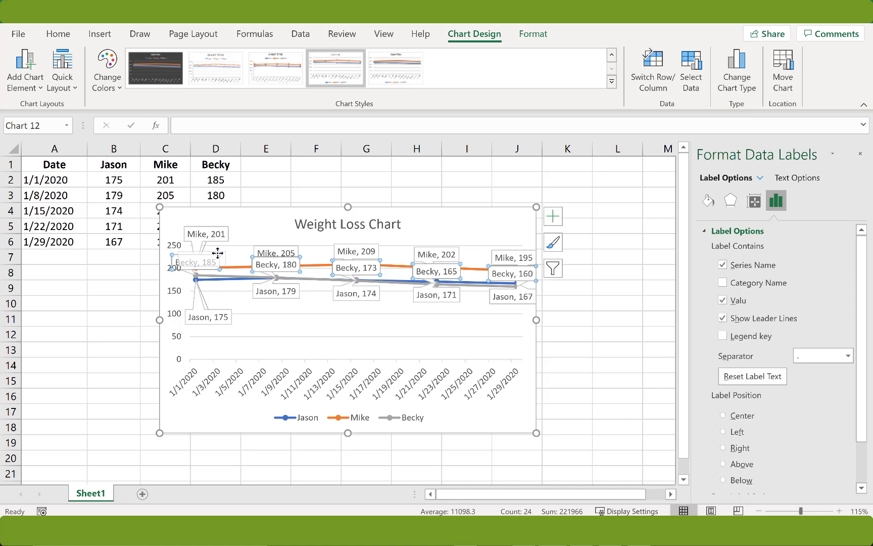
click(208, 256)
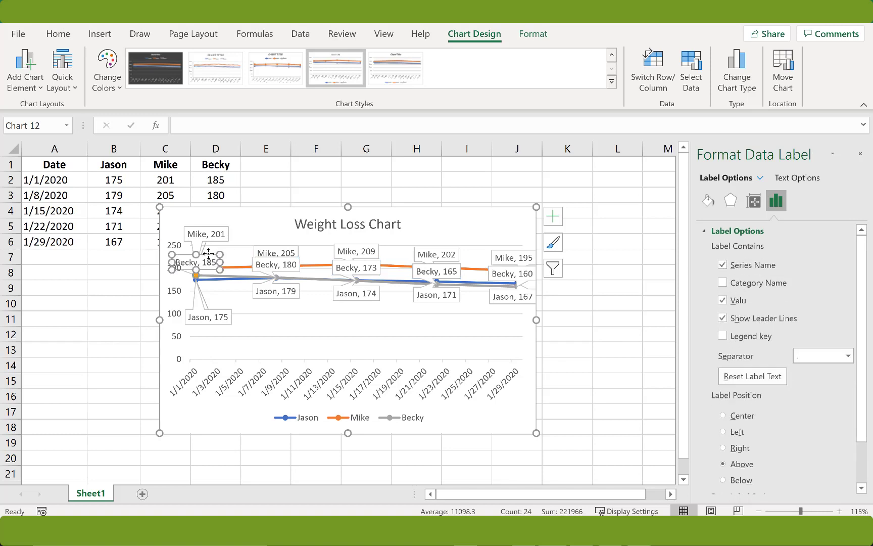
drag(208, 254, 232, 246)
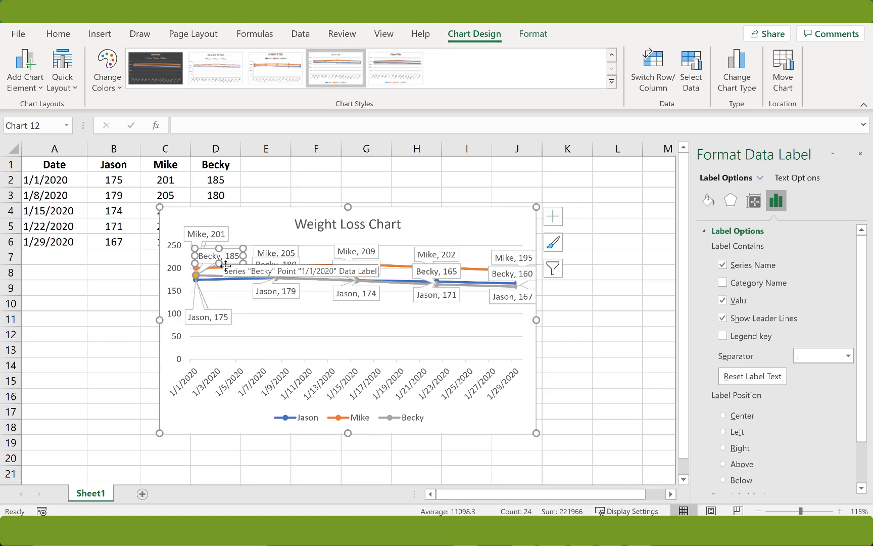
Raise the 'Mike, 205' and 'Mike, 209' labels higher, then select 'Mike, 202'.
click(279, 252)
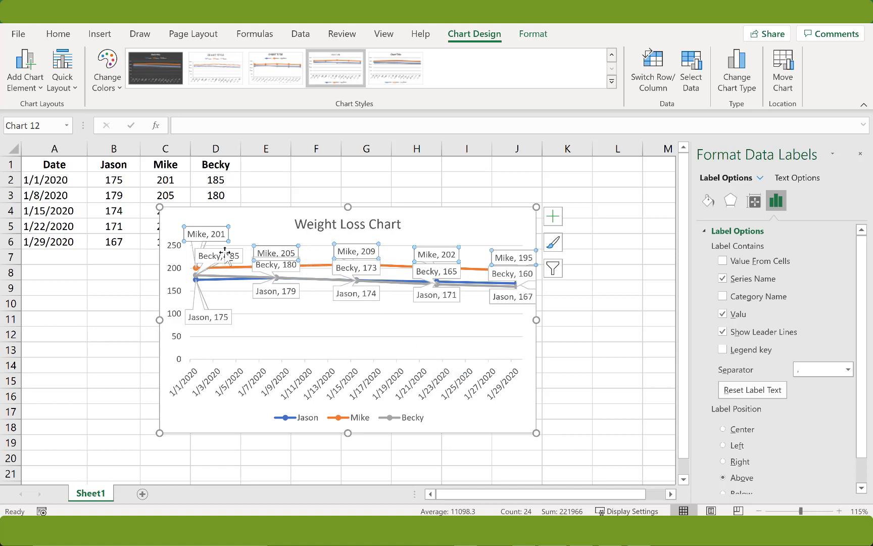
click(269, 242)
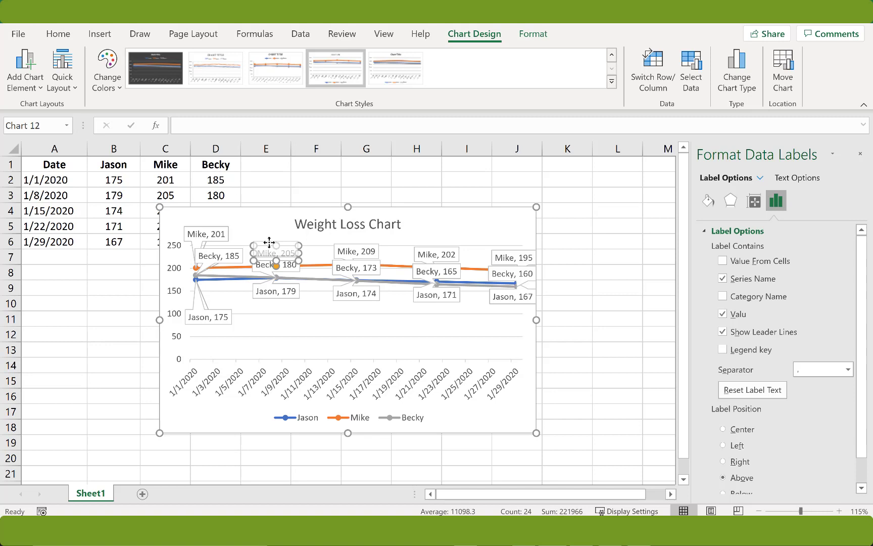
drag(269, 243, 265, 230)
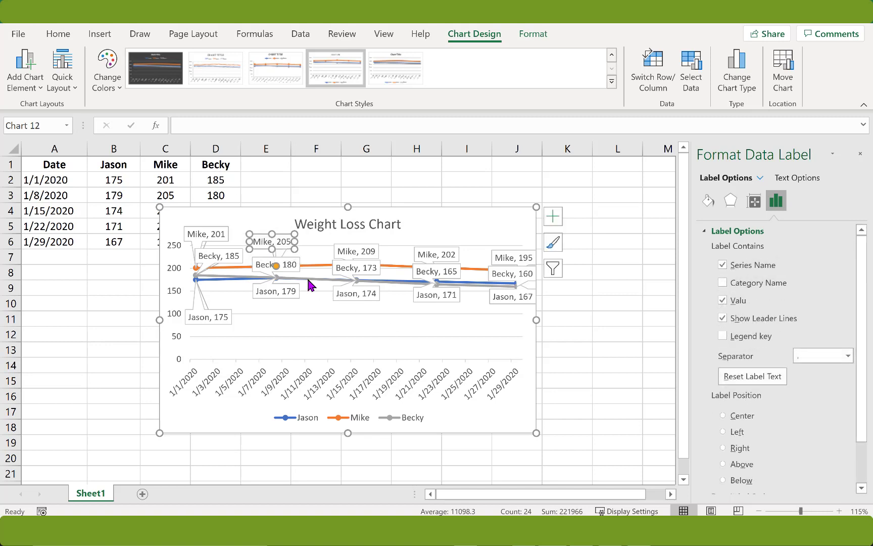
click(355, 247)
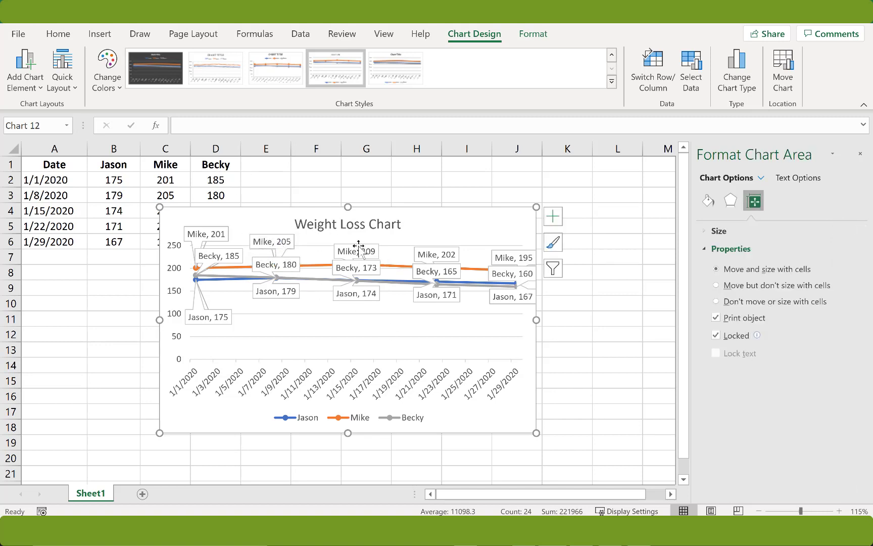
click(357, 248)
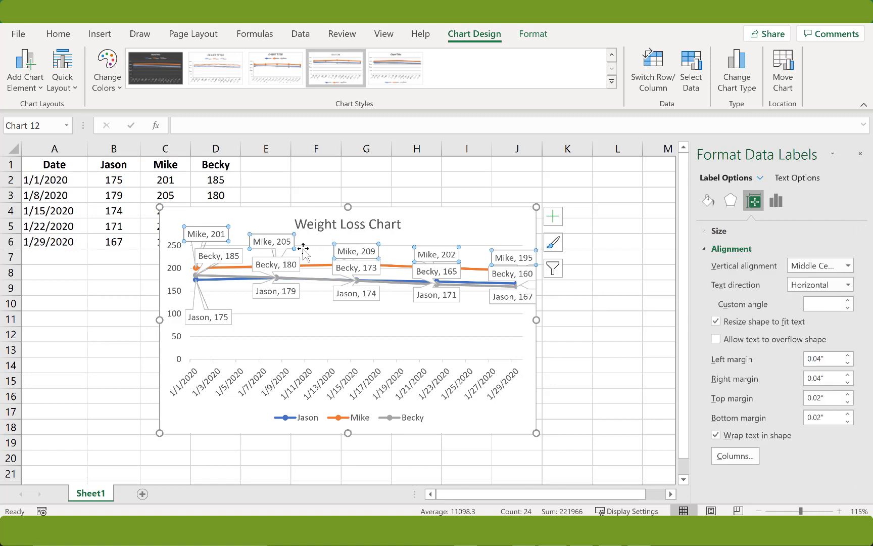
click(362, 250)
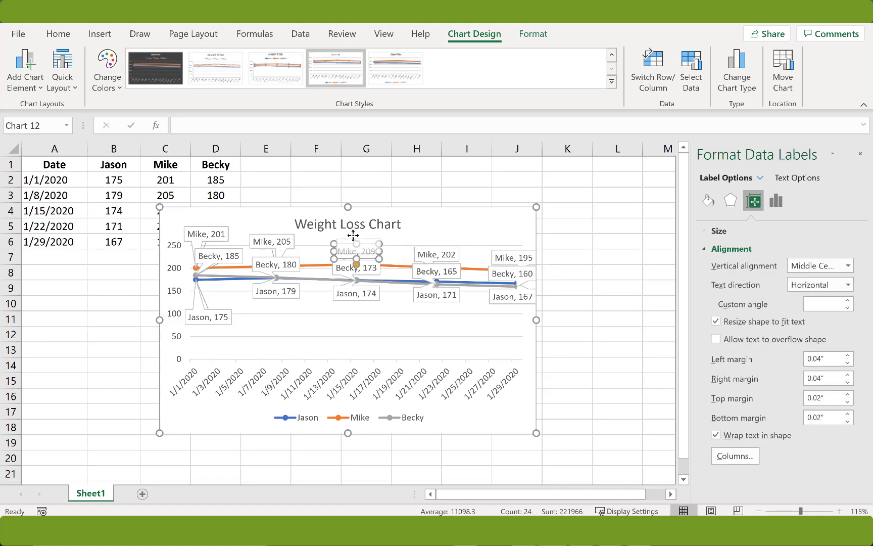
drag(362, 250, 374, 237)
click(443, 249)
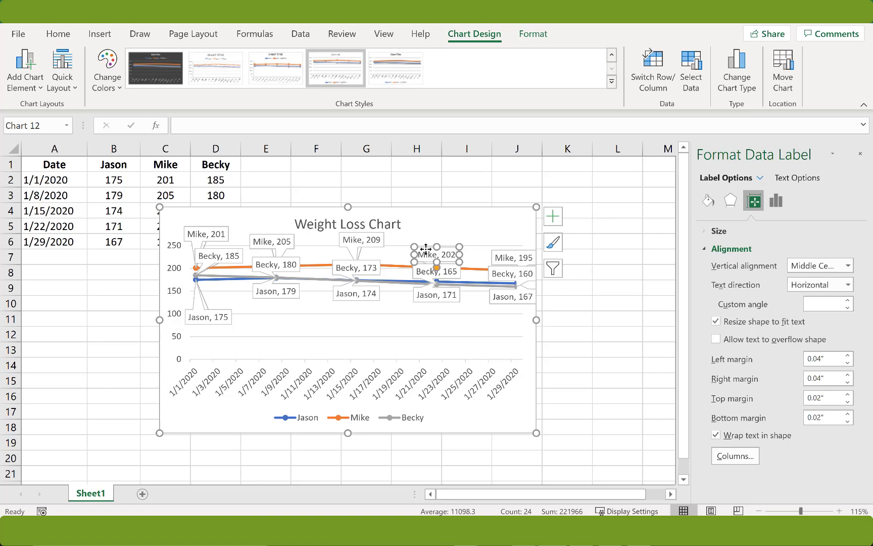
key(Escape)
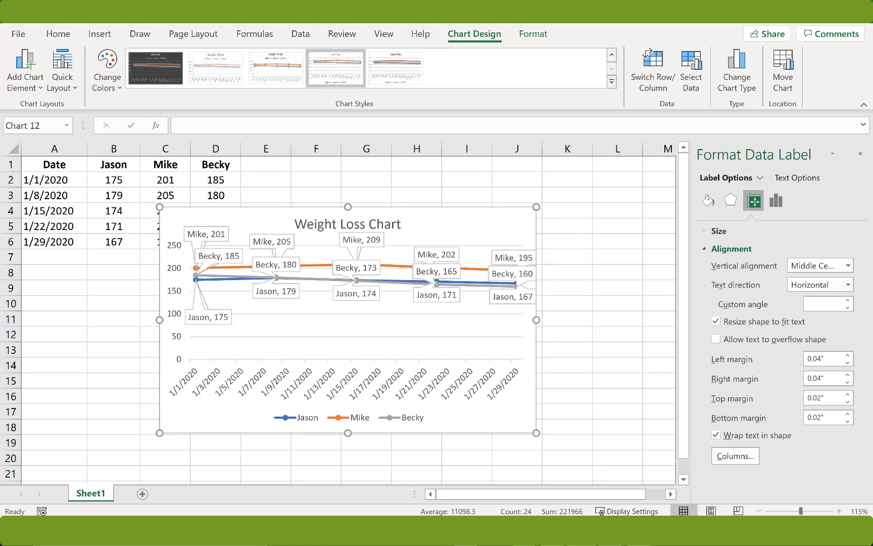